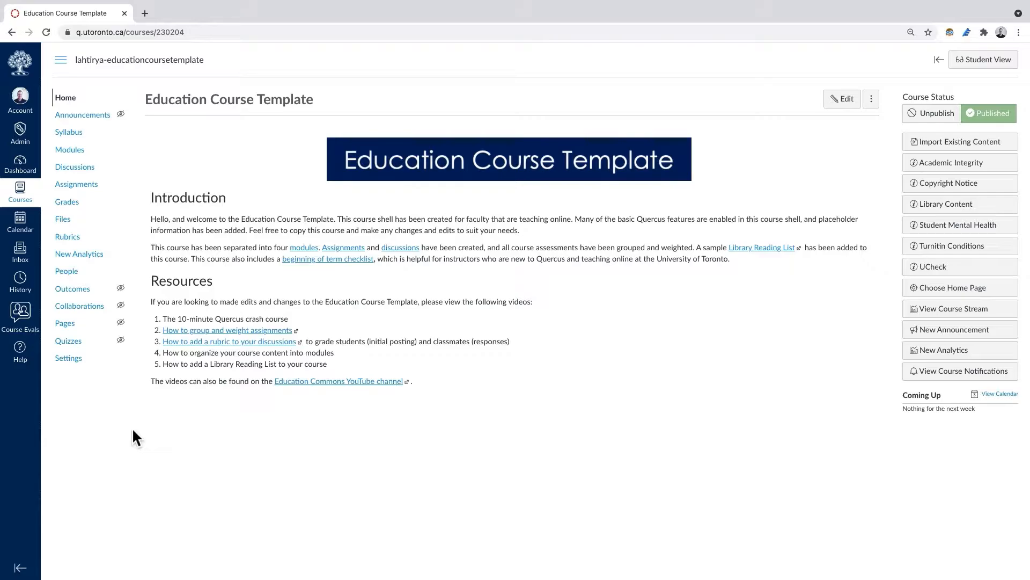
- Enable Library Reading List in the course navigation settings, save the change and return to the course home page
left_click(75, 368)
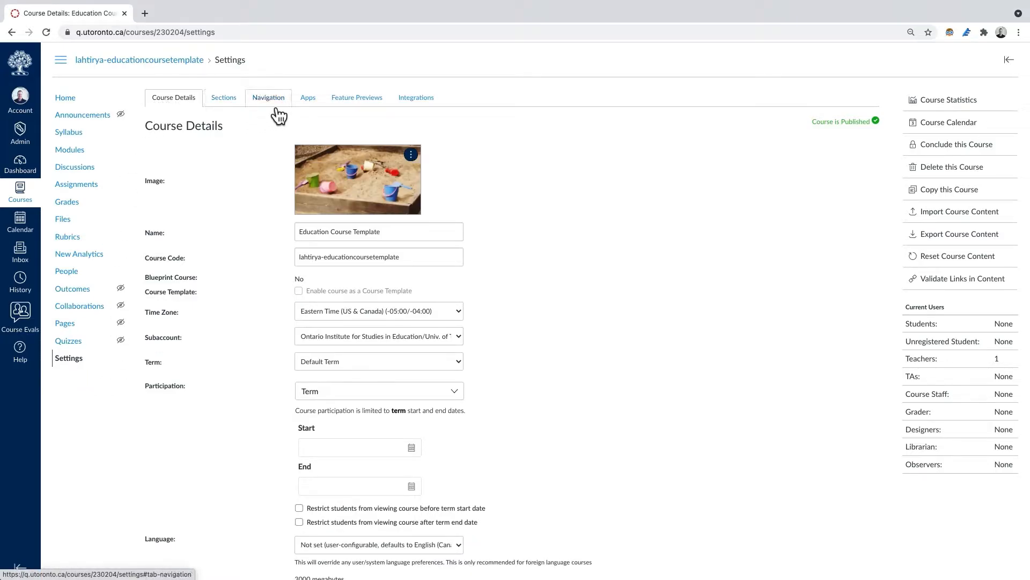
left_click(273, 104)
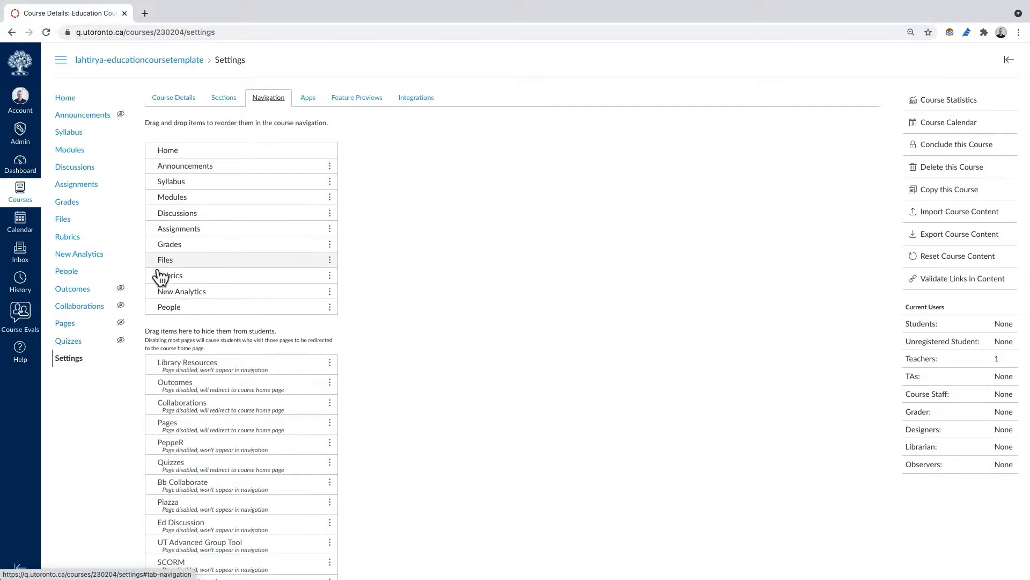
scroll(270, 230, "down", 4)
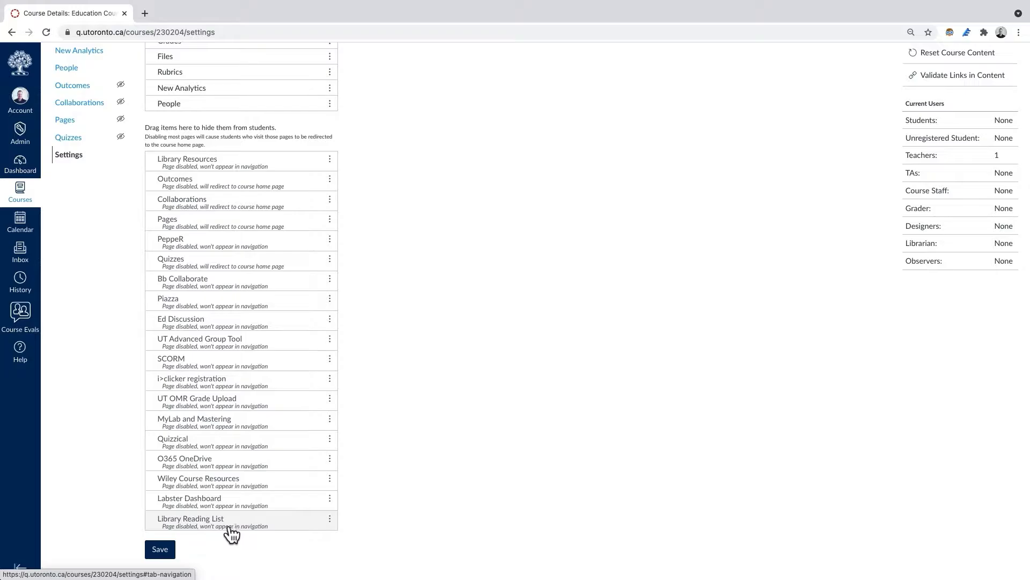
left_click(330, 519)
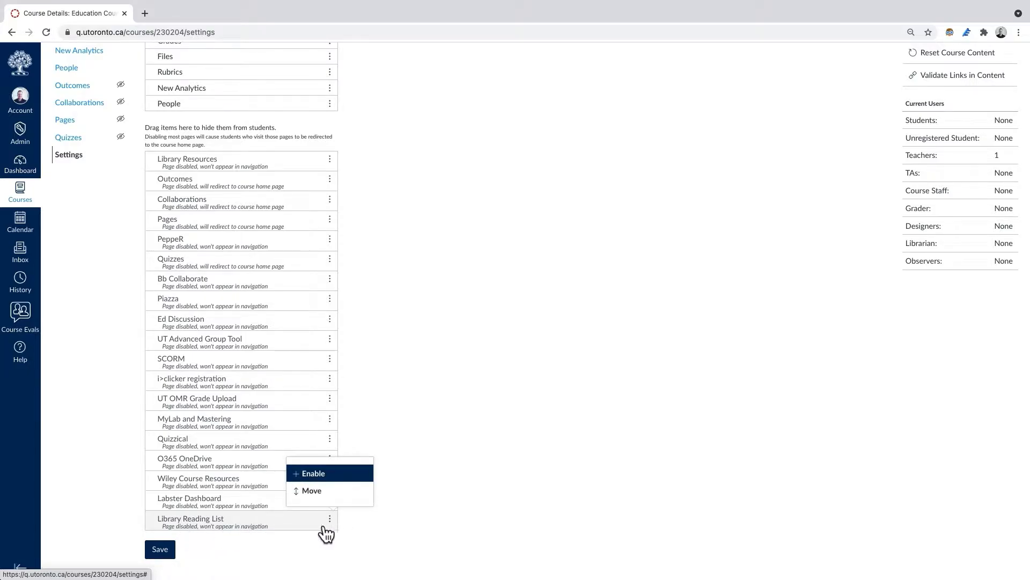
left_click_drag(271, 531, 237, 127)
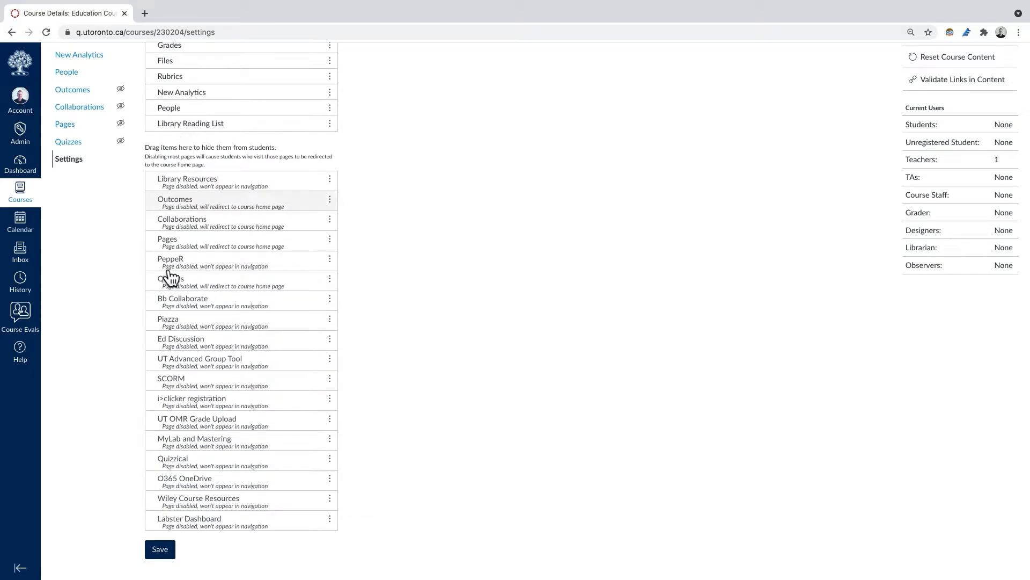
left_click(164, 556)
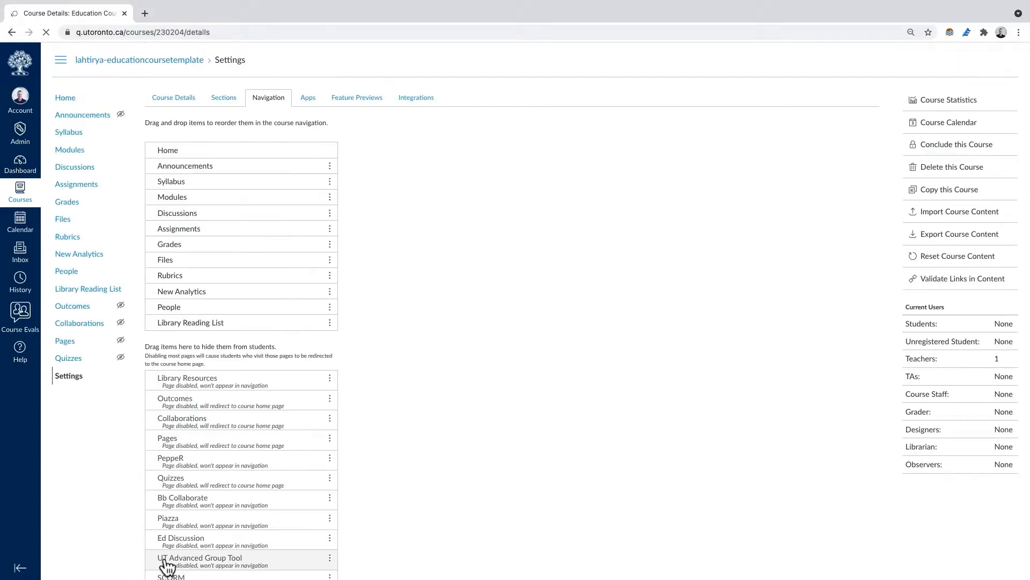
left_click(71, 102)
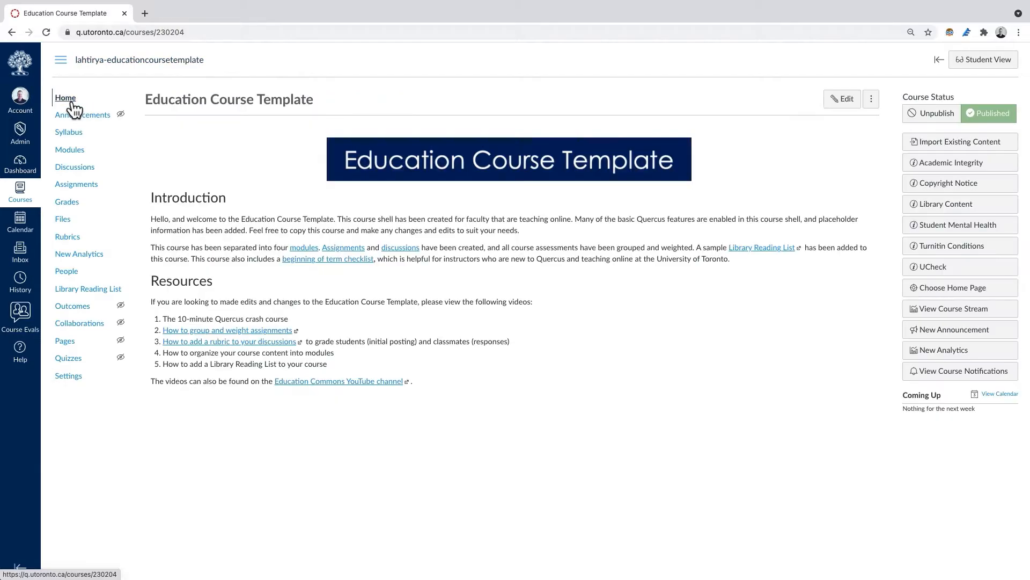
- Create a library reading list titled "Education Course Template" with the description "Here are all of the course readings for Fall 2021"
left_click(92, 295)
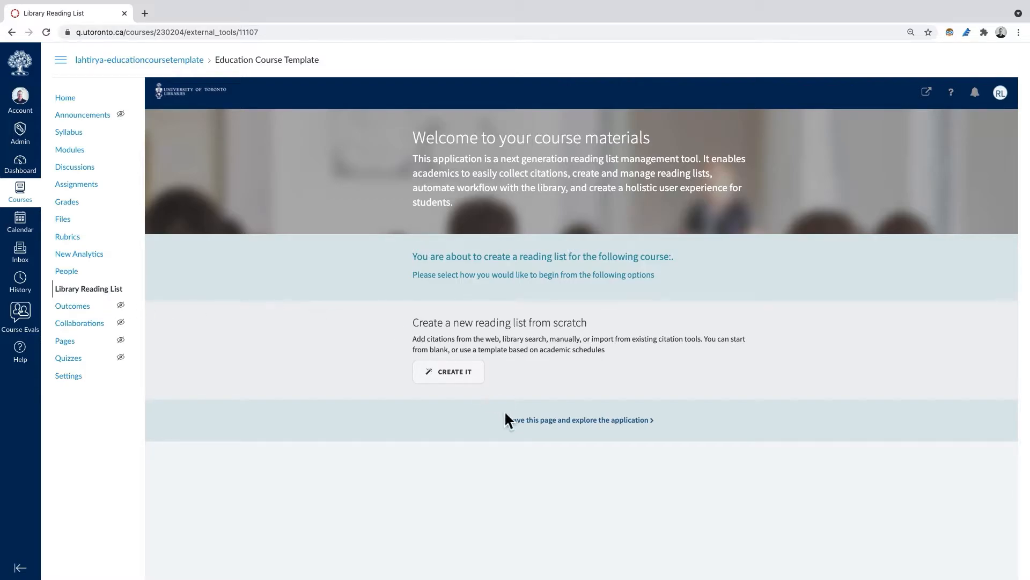
left_click(456, 377)
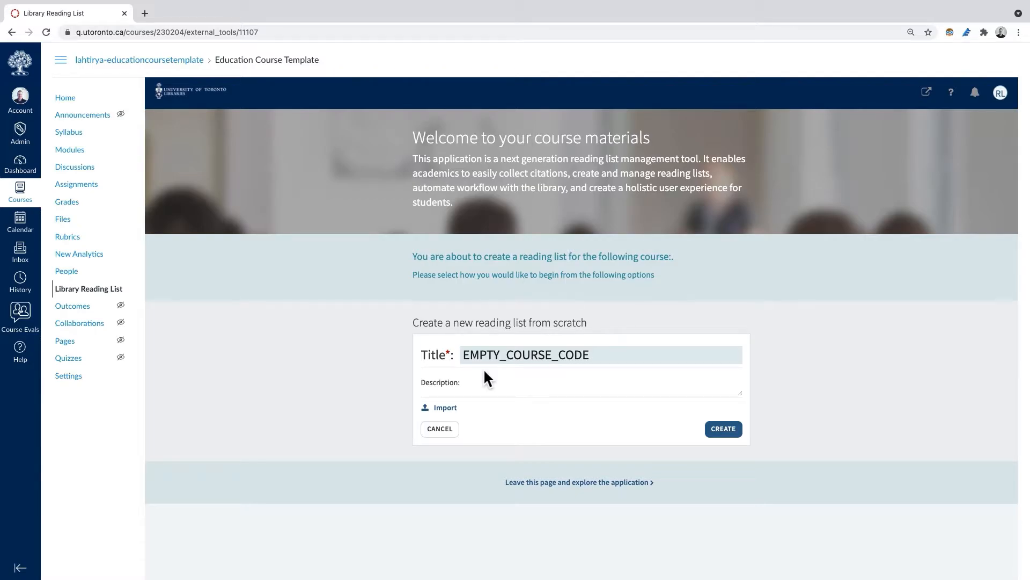
double_click(484, 360)
type("Education Course Template")
key("Tab")
type("Here are all of the course readings for Fall 2021")
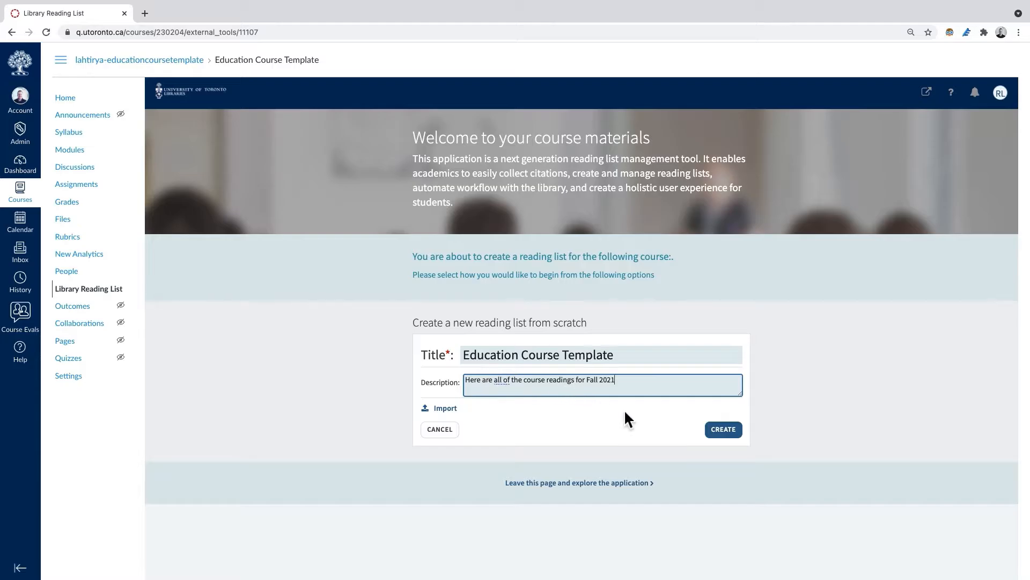
left_click(724, 430)
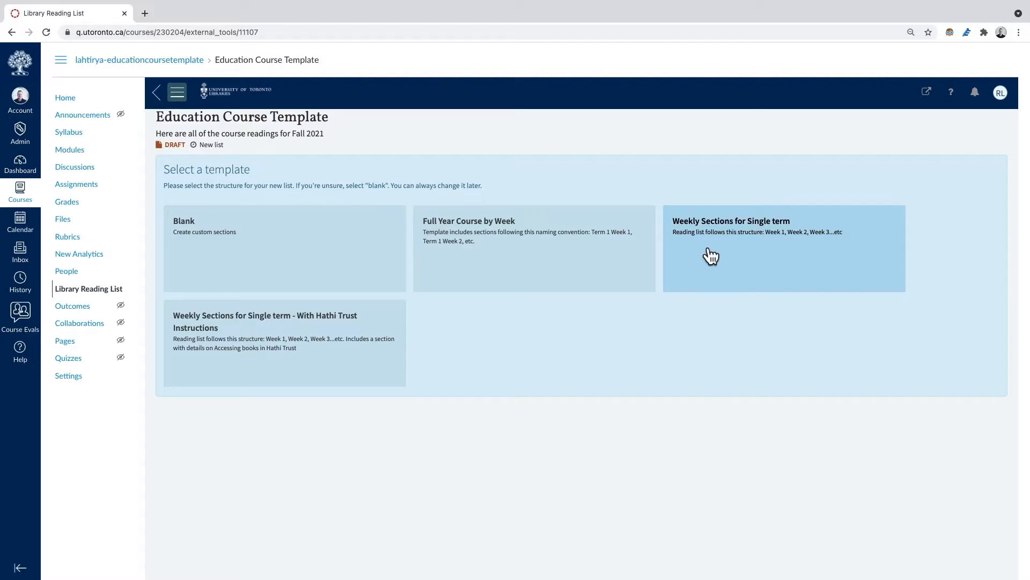
- Apply the "Weekly Sections for Single term" template to the new reading list and look through its weekly sections
left_click(725, 252)
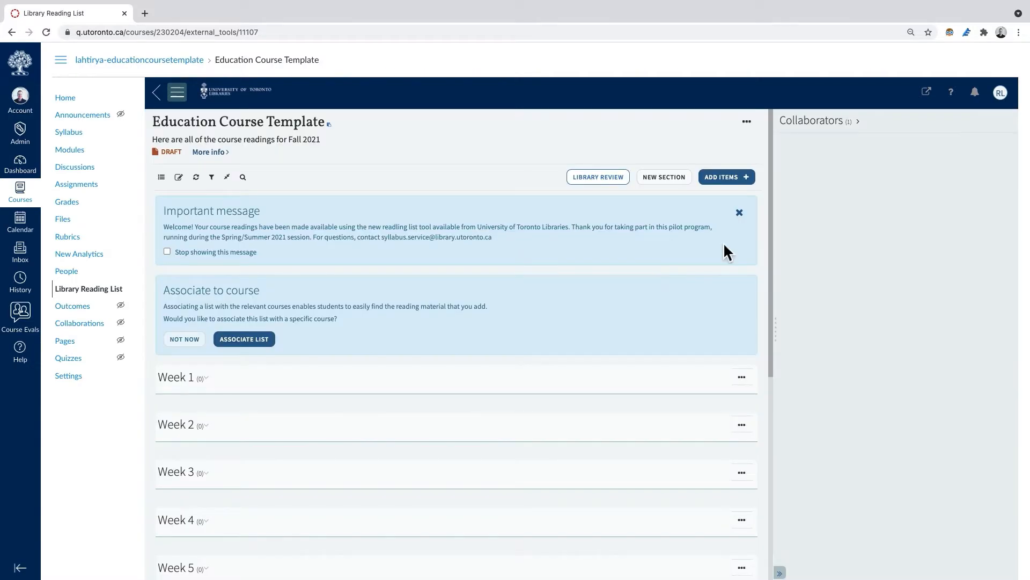
scroll(514, 369, "down", 5)
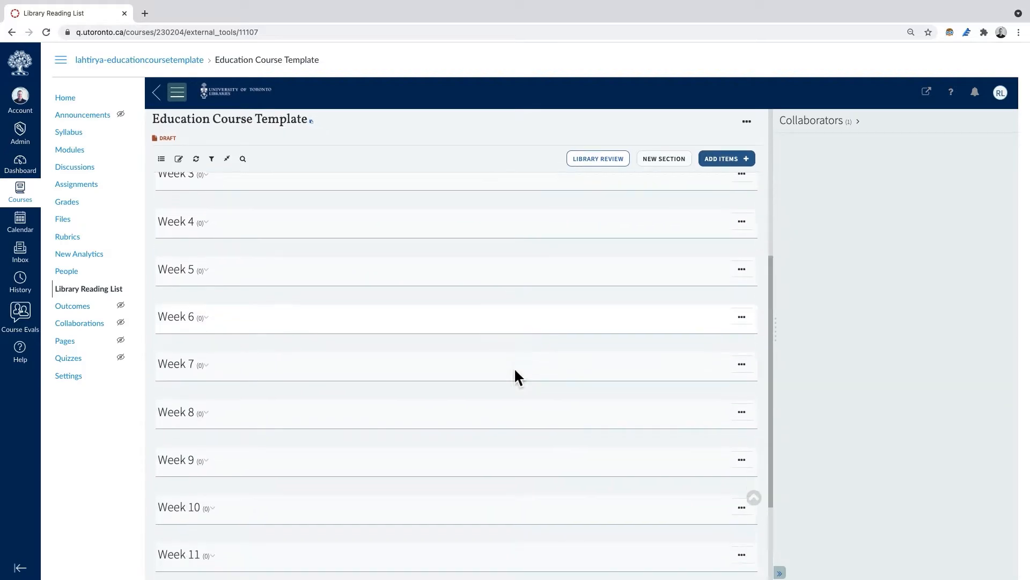
scroll(514, 367, "down", 3)
scroll(521, 376, "up", 3)
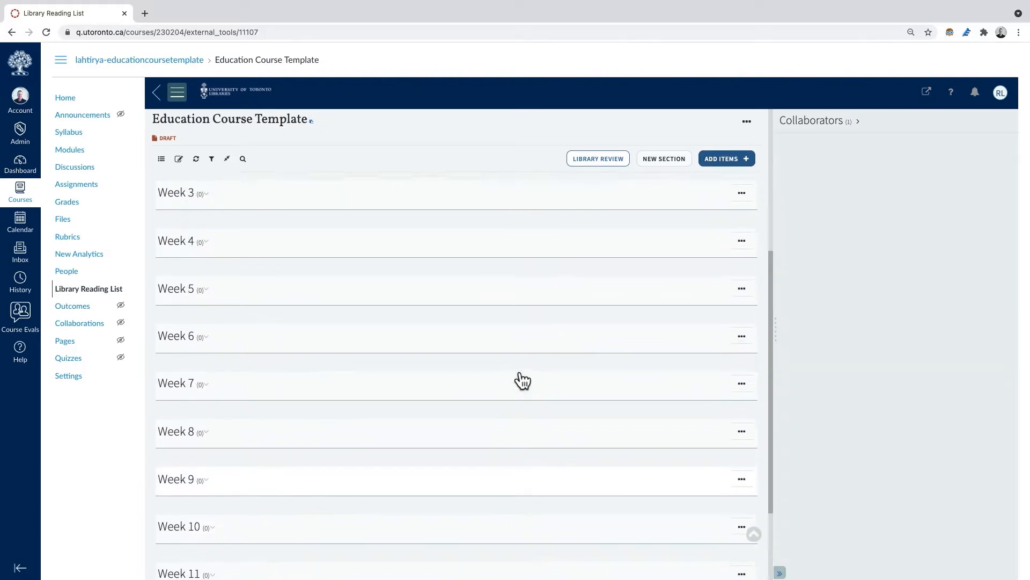
scroll(515, 376, "up", 5)
scroll(514, 370, "down", 6)
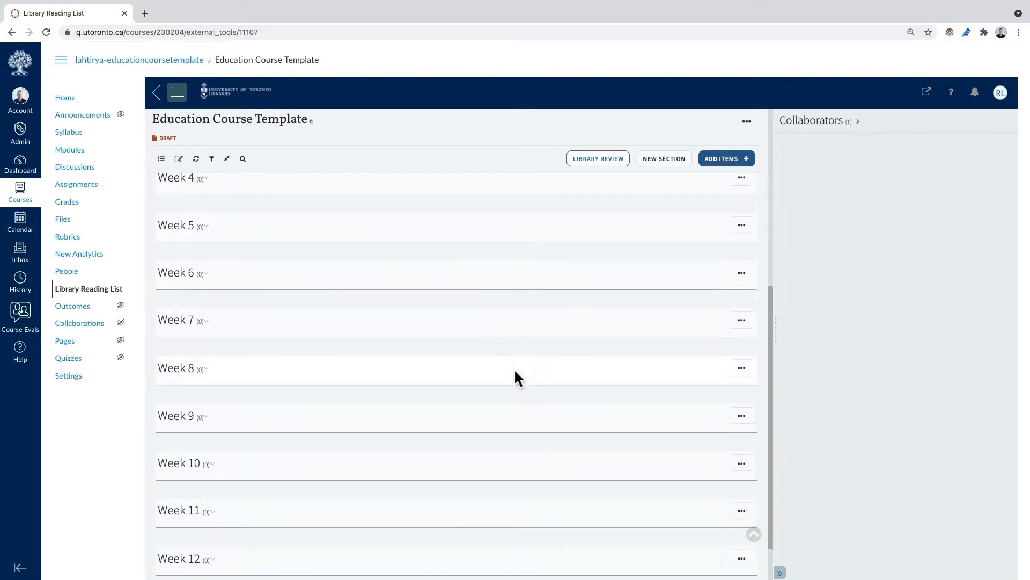
scroll(513, 367, "down", 2)
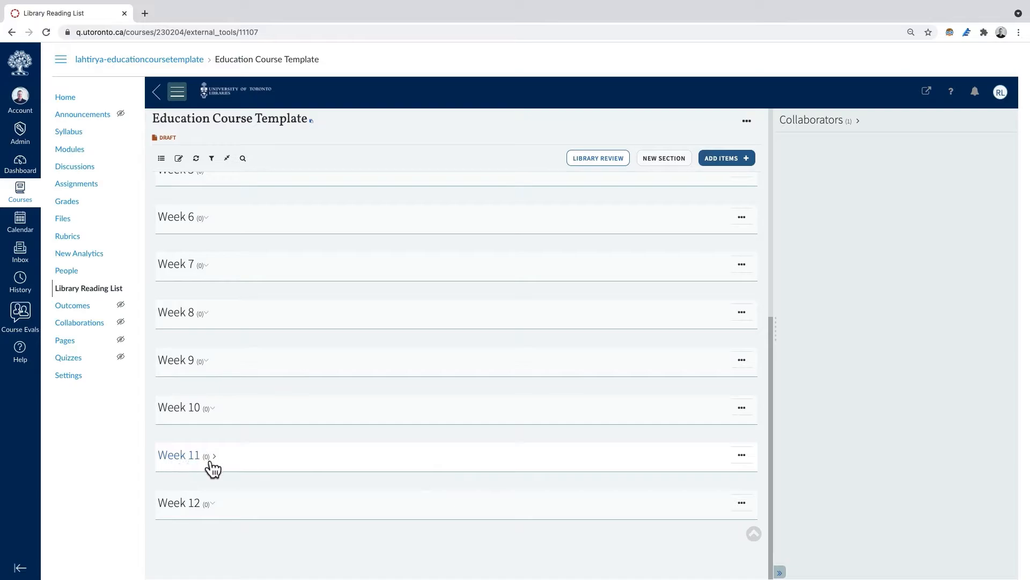
- Delete the Week 11 and Week 12 sections from the reading list
left_click(753, 462)
scroll(714, 488, "down", 1)
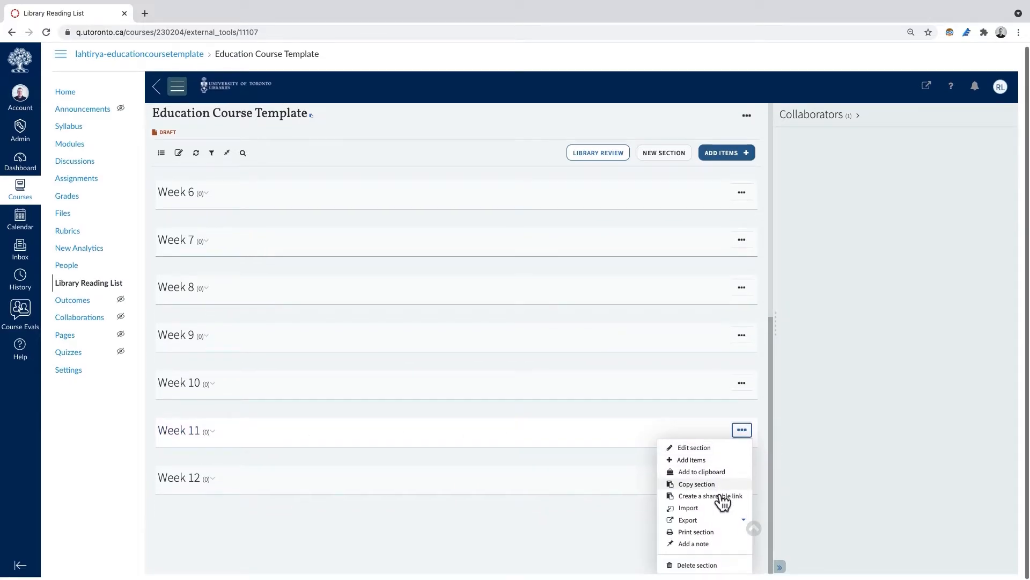
left_click(701, 568)
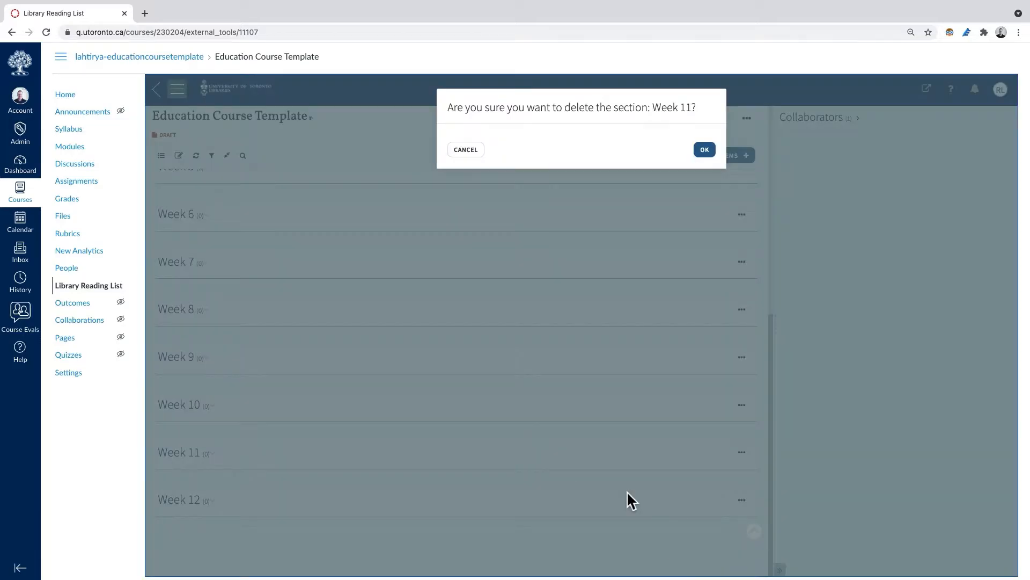
left_click(705, 149)
left_click(742, 499)
left_click(736, 490)
left_click(704, 149)
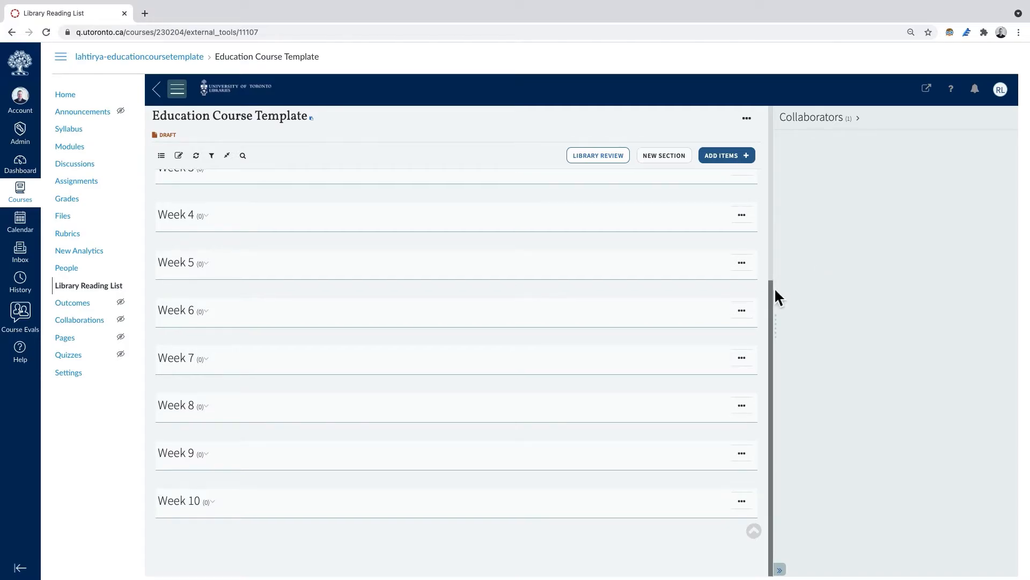
- Search the library resources for "fullan" to add a reading, and limit the results to peer-reviewed items
scroll(775, 288, "up", 4)
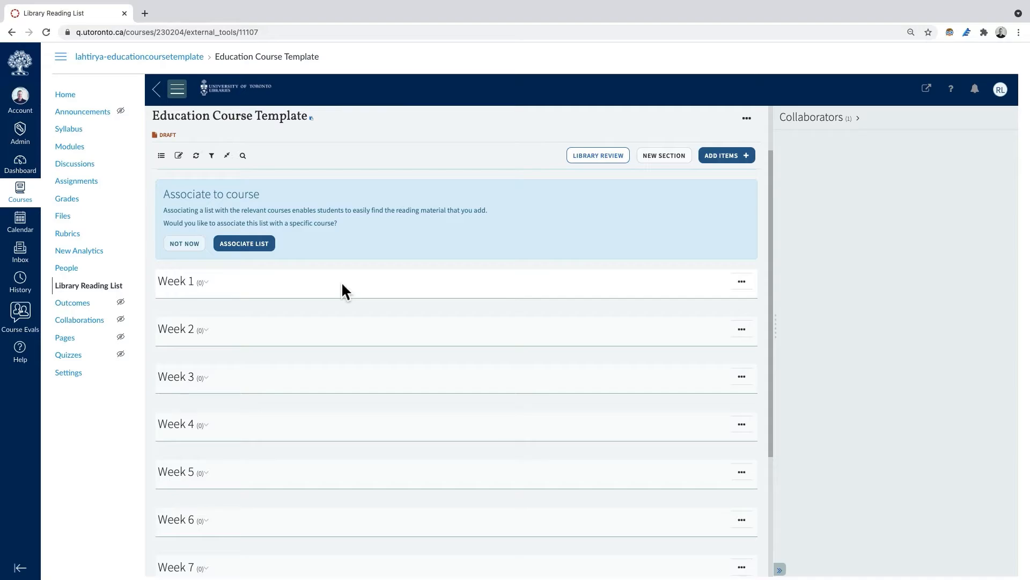
left_click(731, 171)
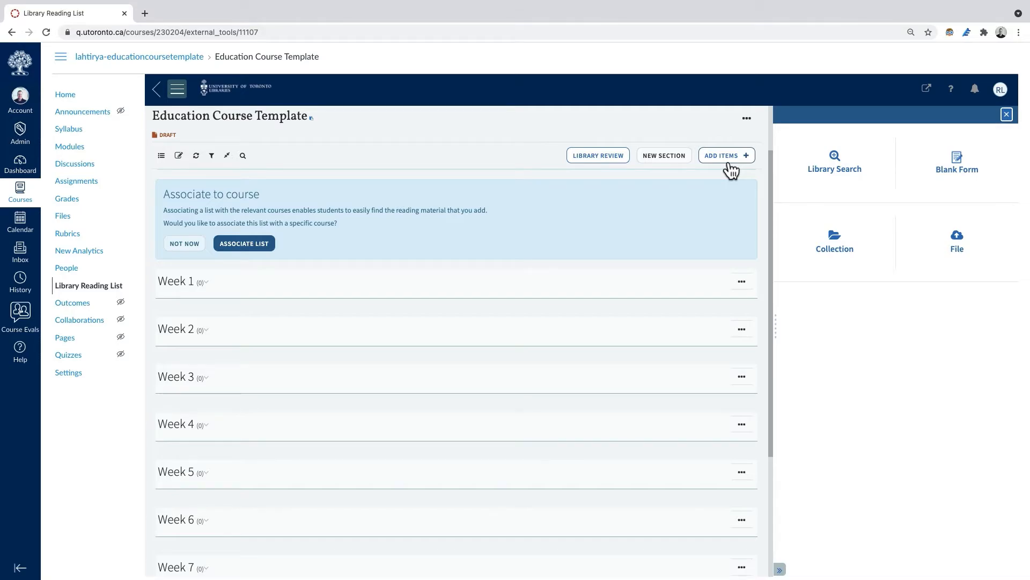
left_click(730, 161)
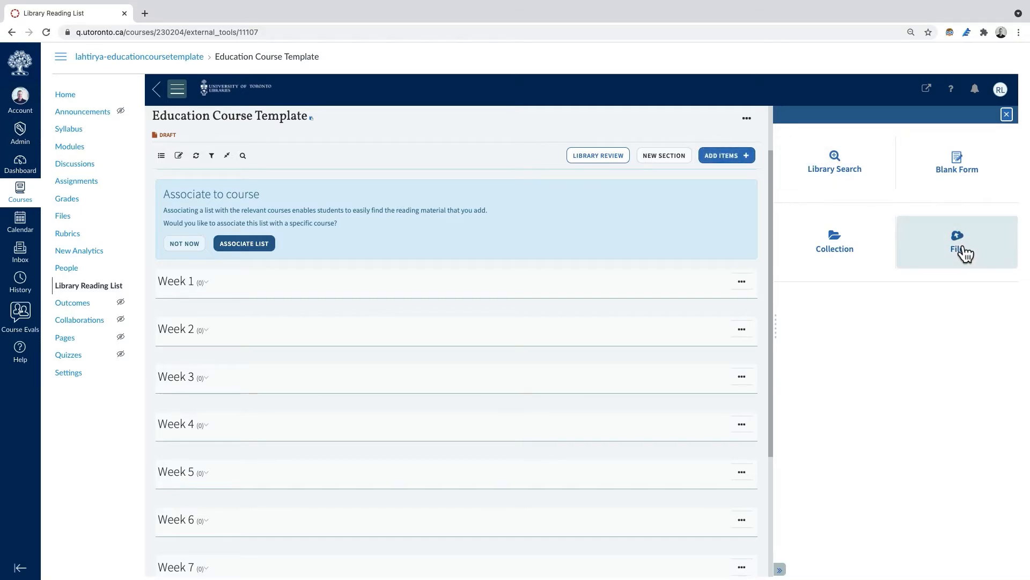
left_click(840, 173)
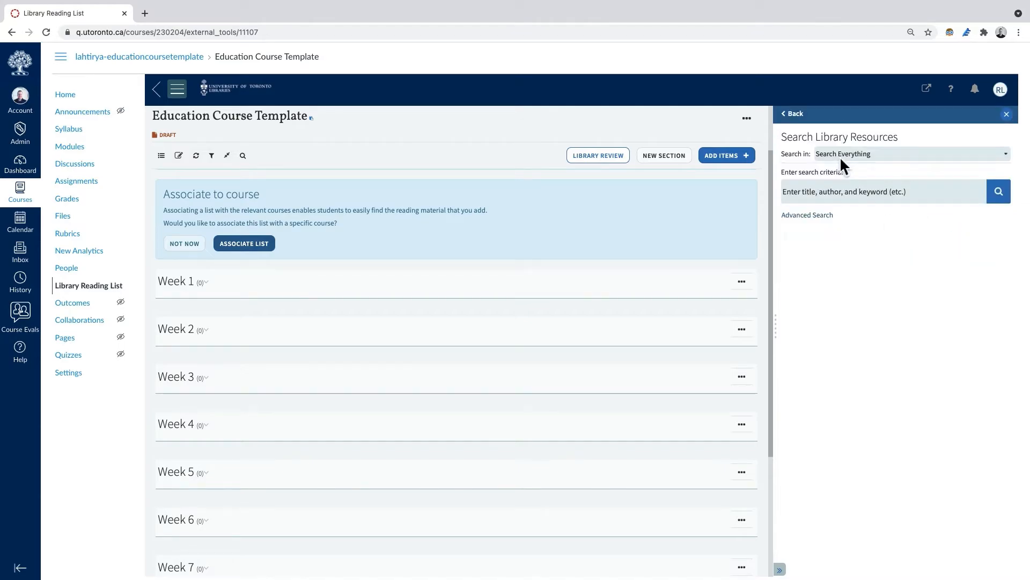
left_click(853, 199)
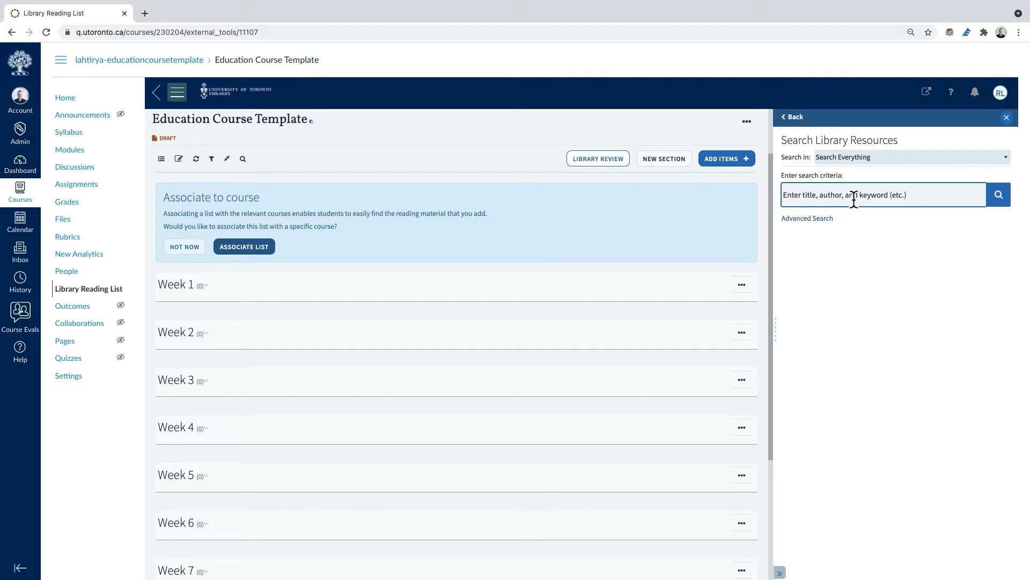
type("fullan")
left_click(1001, 202)
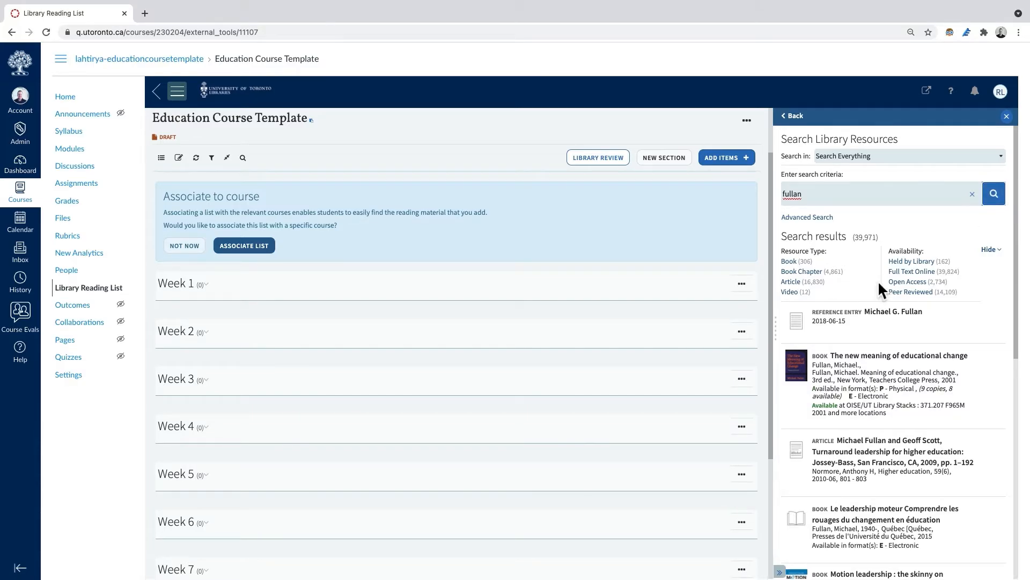
left_click(901, 293)
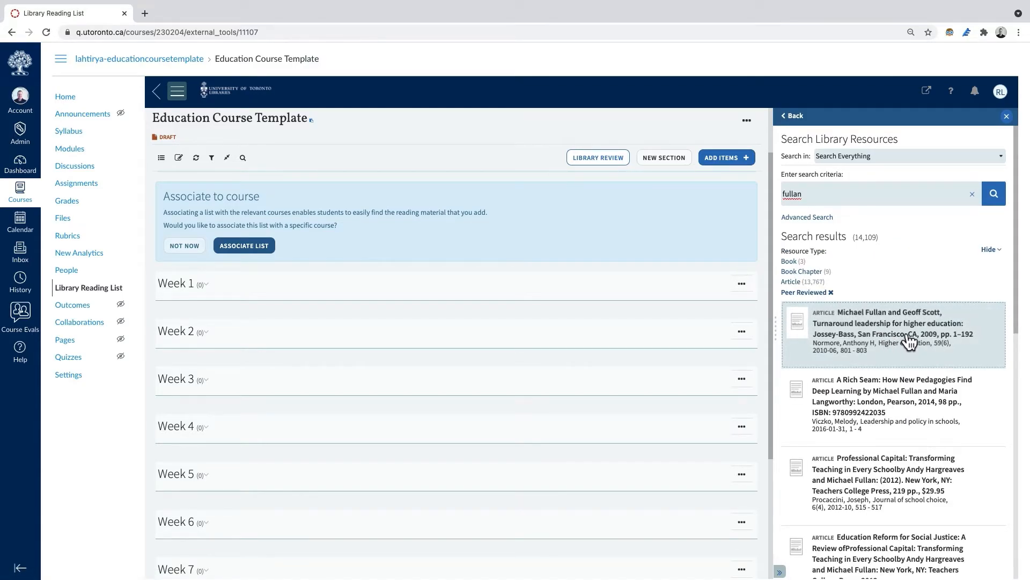
- Add the first article, on "Turnaround leadership for higher education", to the Week 1 section and open its details for editing
left_click(907, 341)
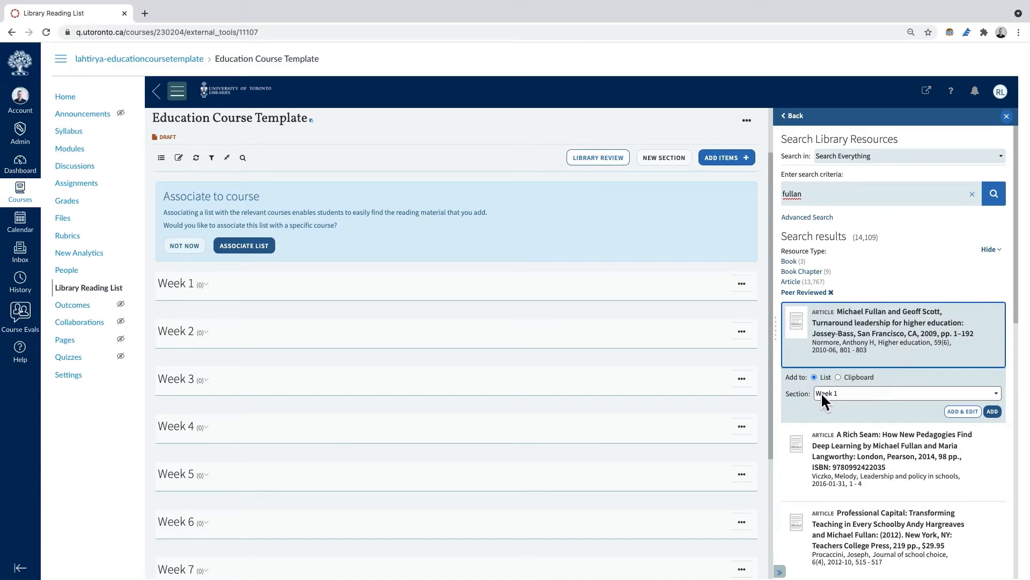
left_click(842, 395)
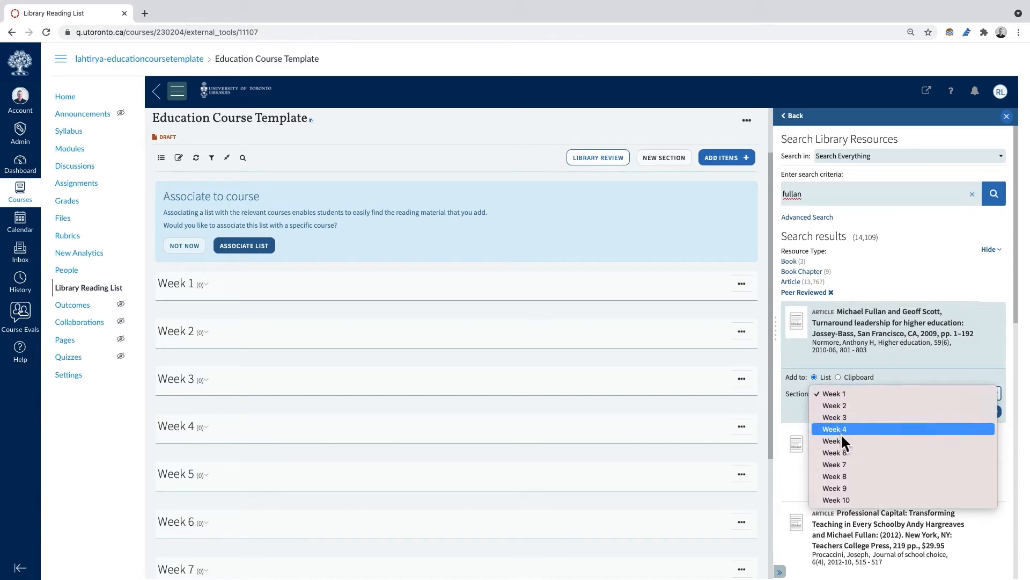
left_click(841, 395)
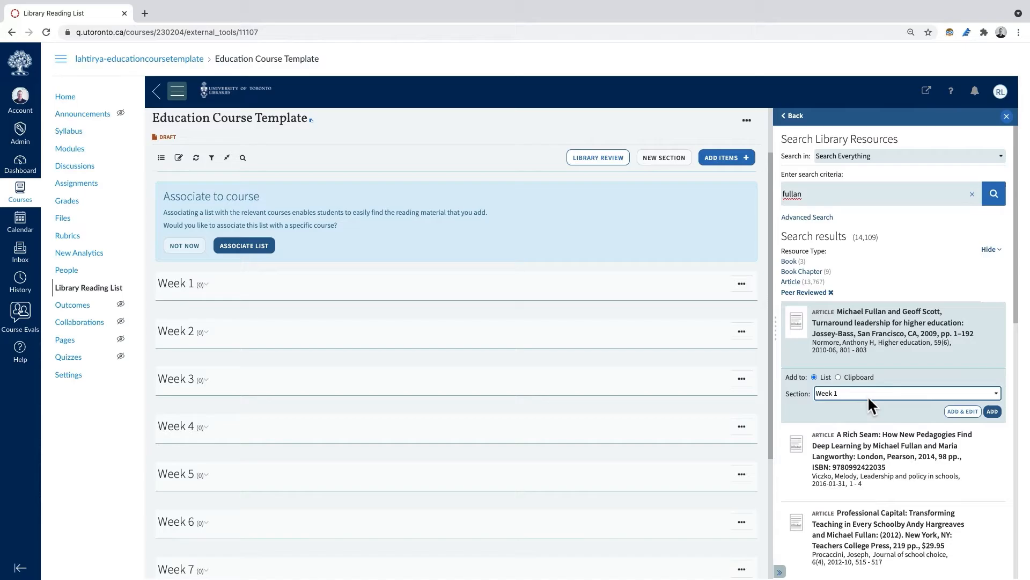
left_click(996, 413)
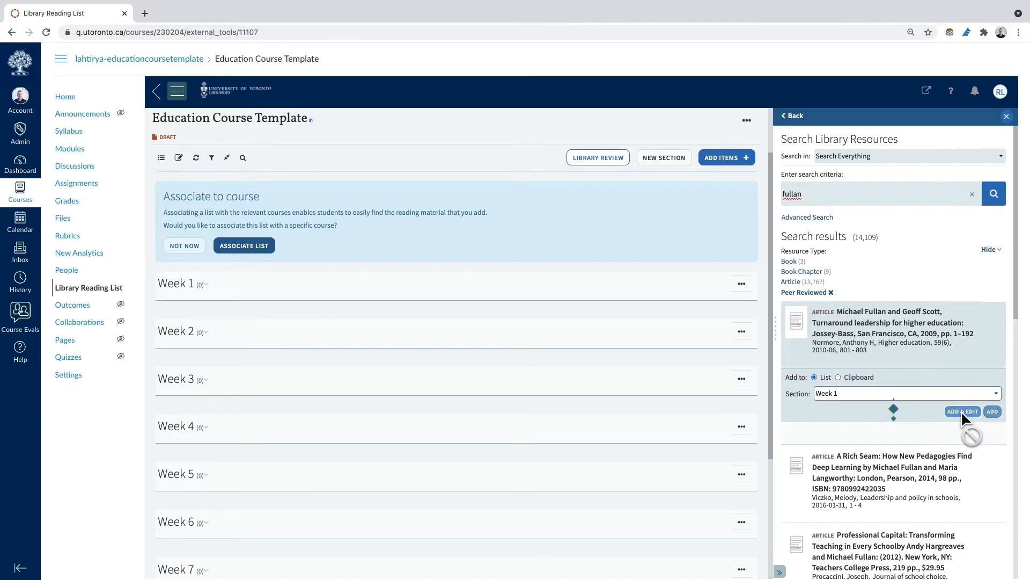
left_click(963, 412)
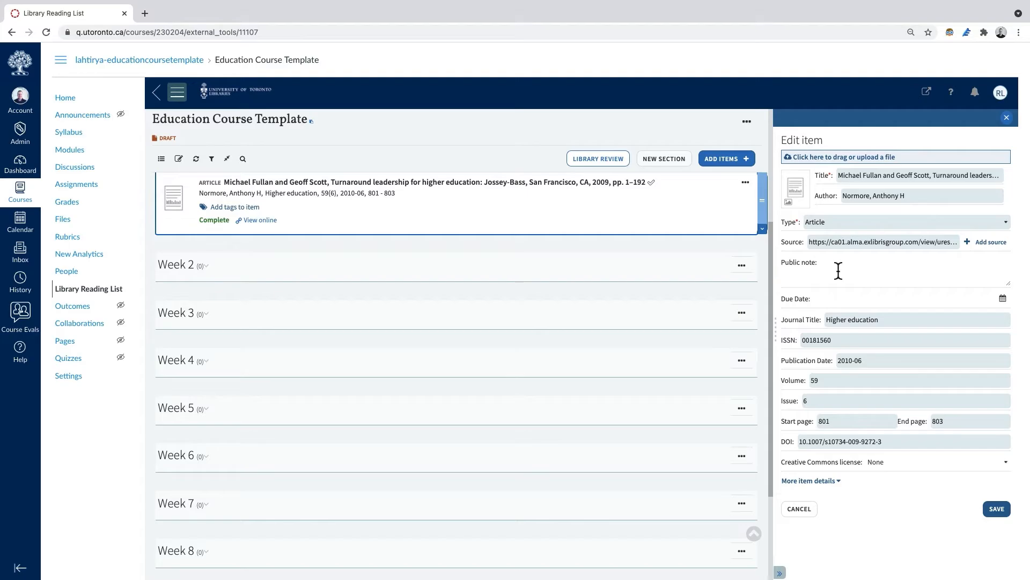
- Give the Week 1 article the public note "Just read pages 801-803" and save the item
left_click(849, 422)
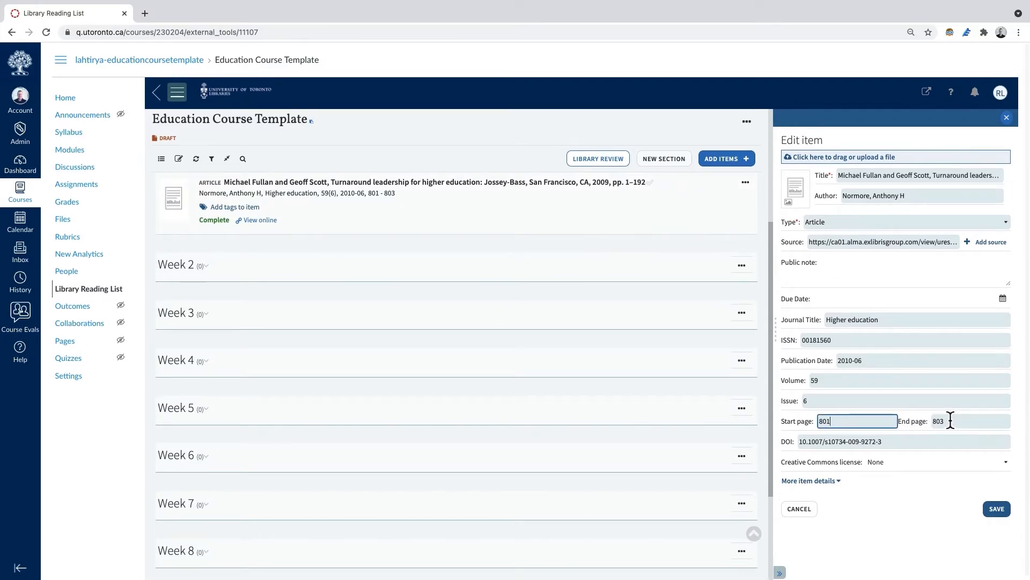
left_click(841, 271)
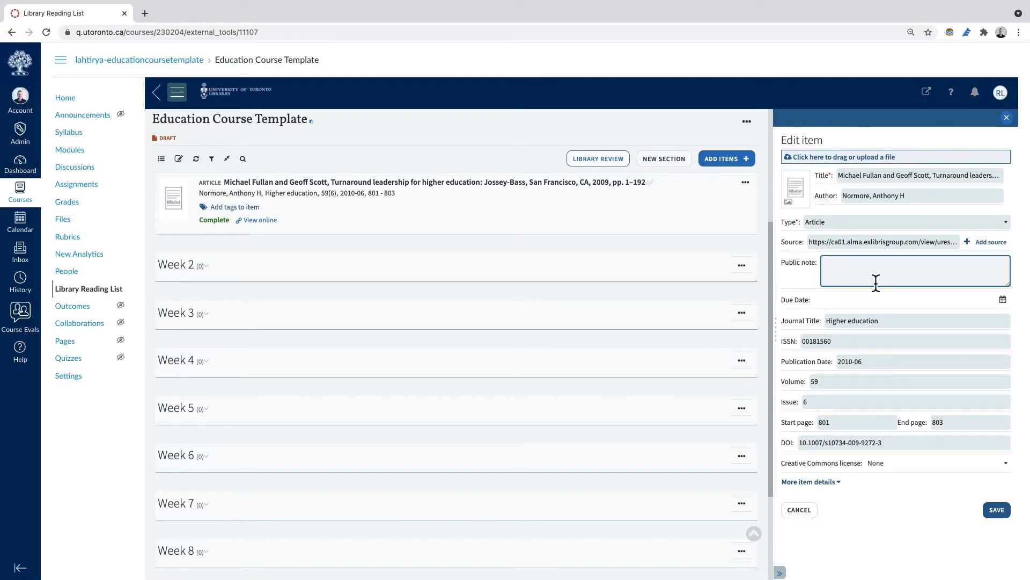
type("Just read pages ")
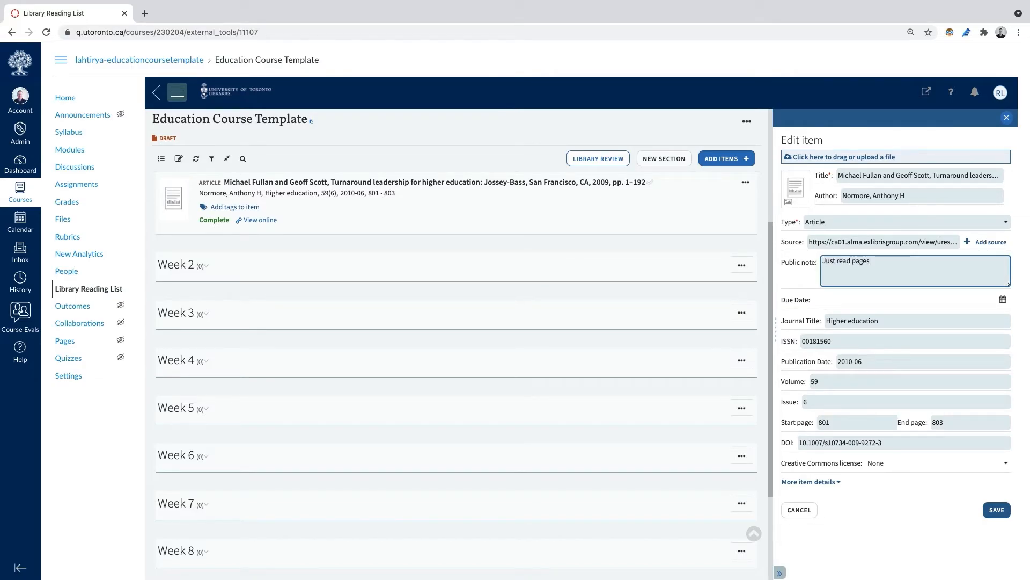
type("801-803")
left_click(1005, 515)
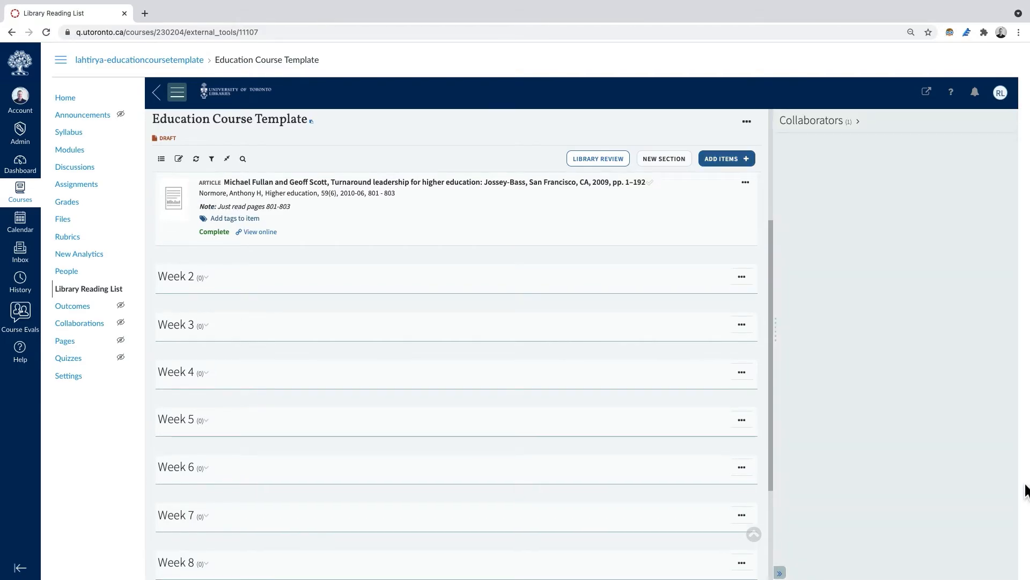
- Tag the Week 1 article as Required and save the tag
left_click(239, 222)
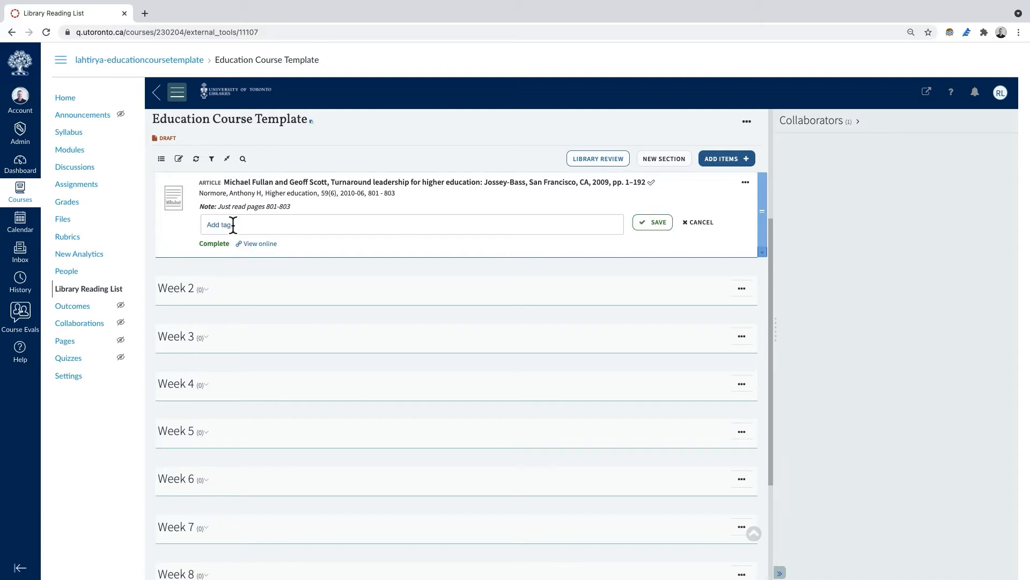
left_click(266, 233)
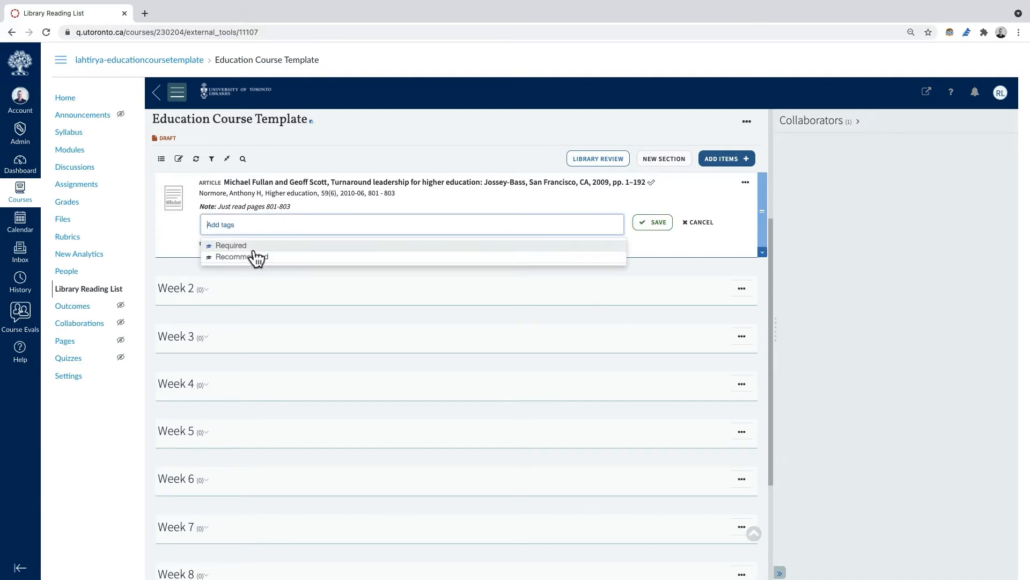
left_click(253, 248)
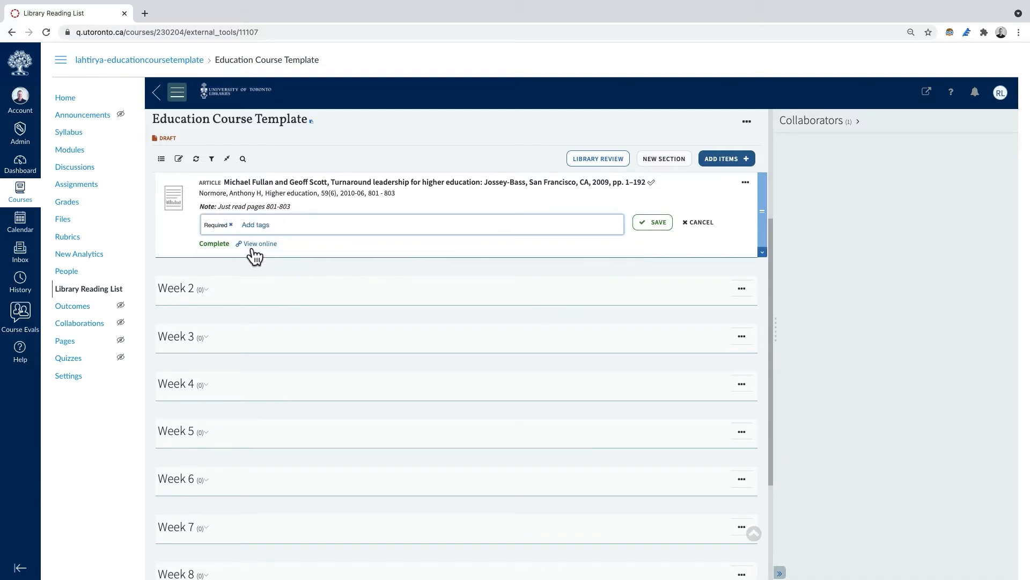
left_click(658, 225)
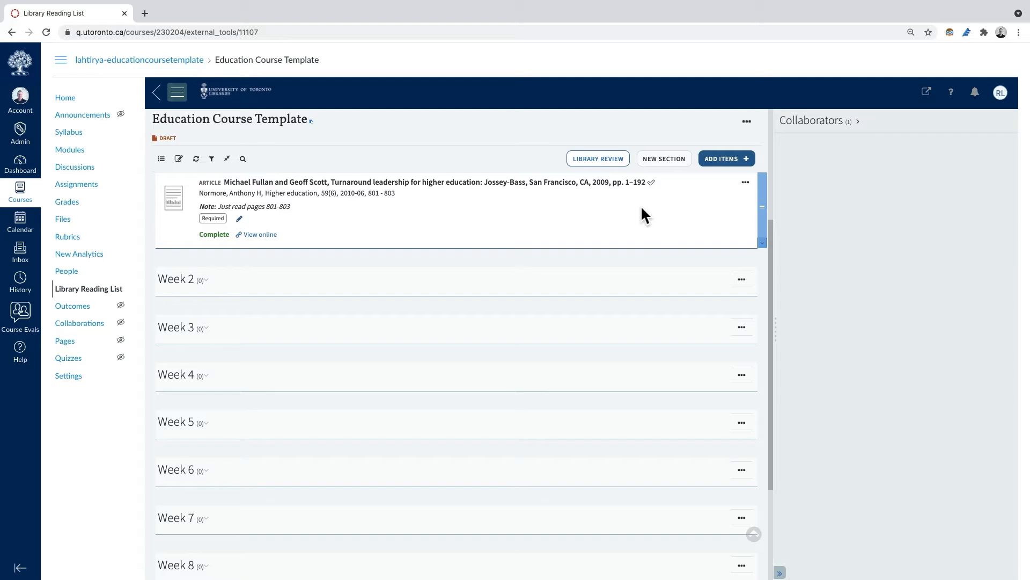
- Create a shareable link to the Education Course Template reading list and copy it to the clipboard
left_click(723, 160)
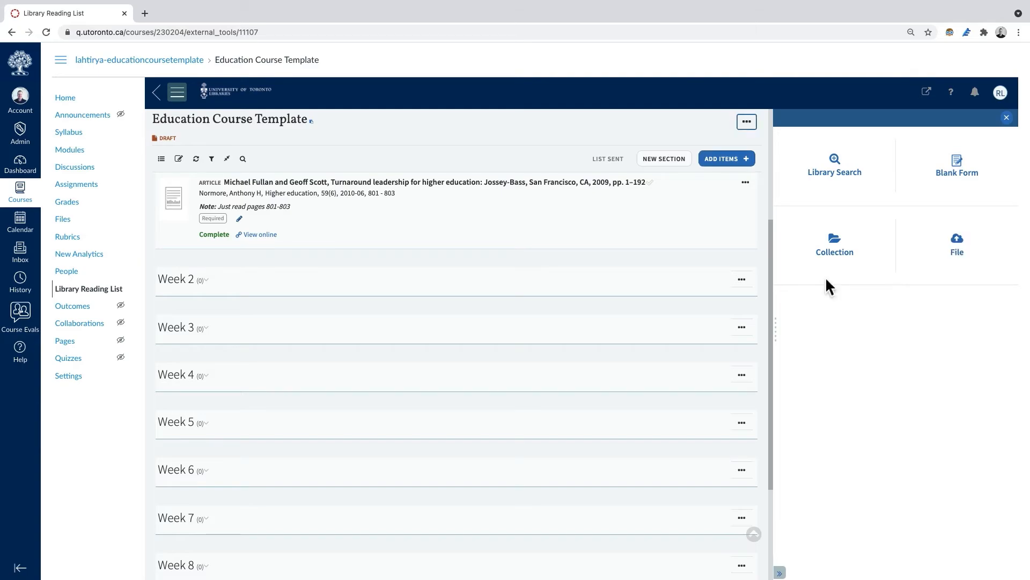
left_click(747, 123)
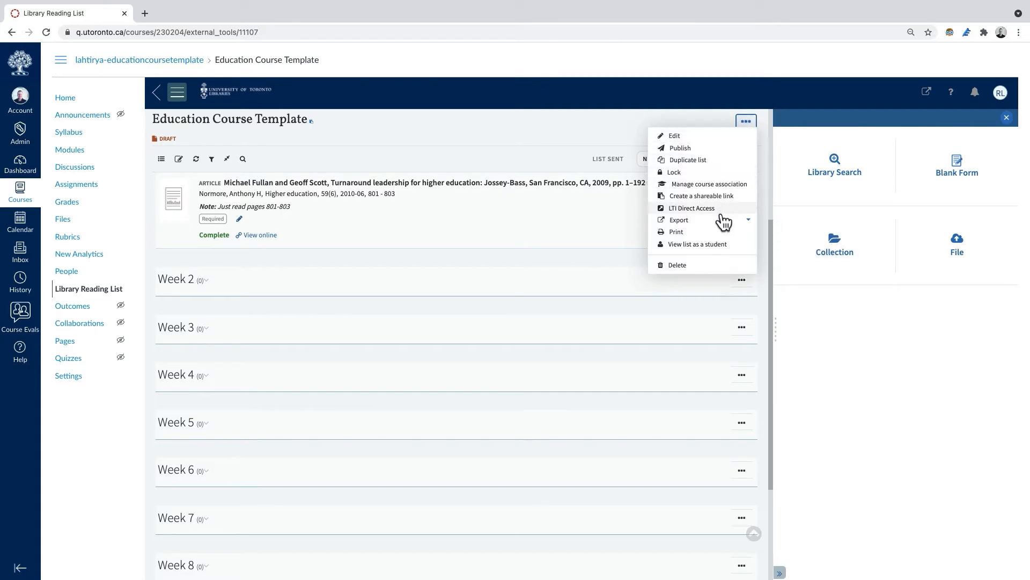
left_click(714, 196)
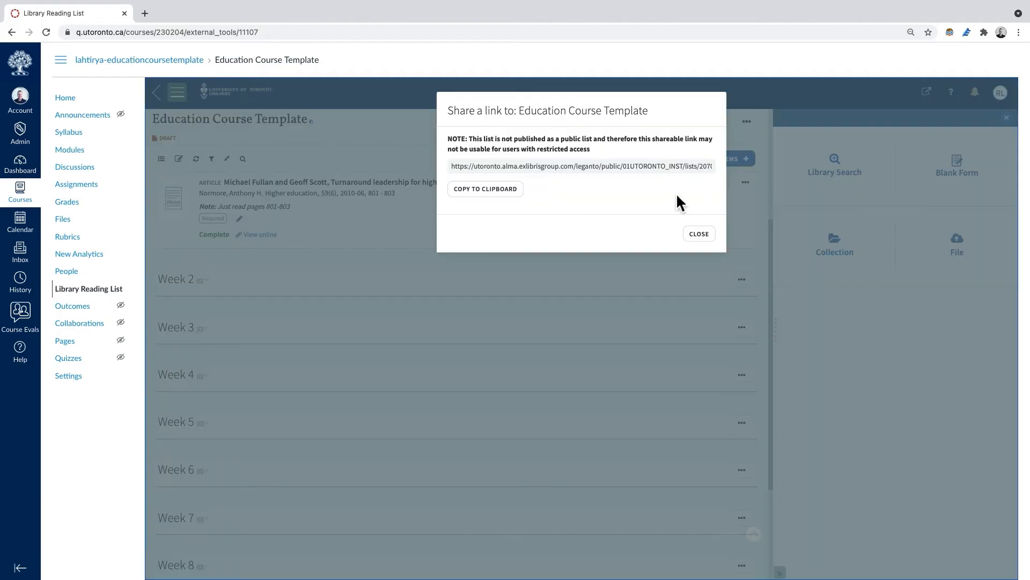
left_click(489, 193)
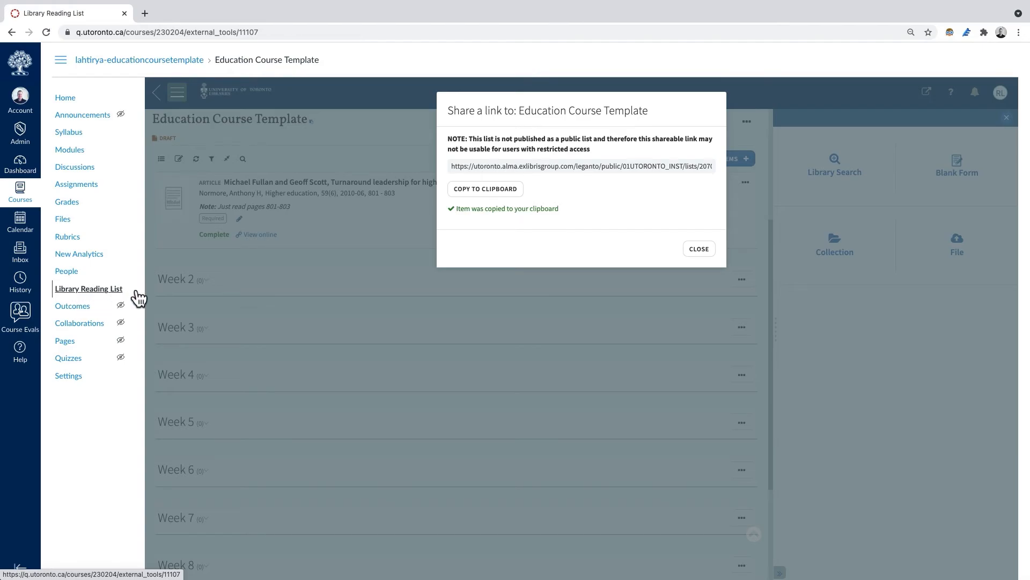
left_click(707, 253)
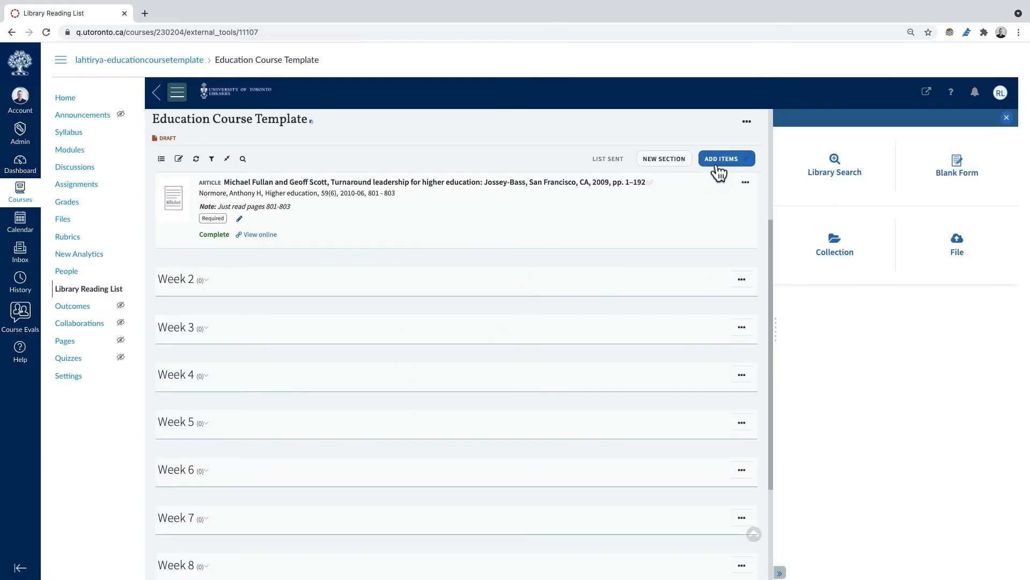
- Publish the reading list, and reopen the Library Reading List from the course home page to check the overview of lists
left_click(747, 123)
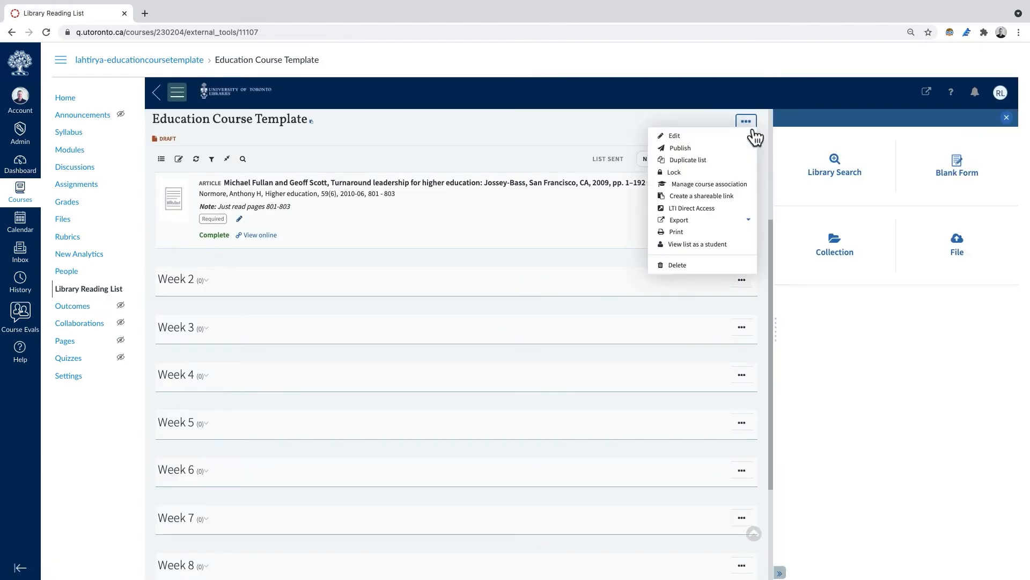
left_click(682, 149)
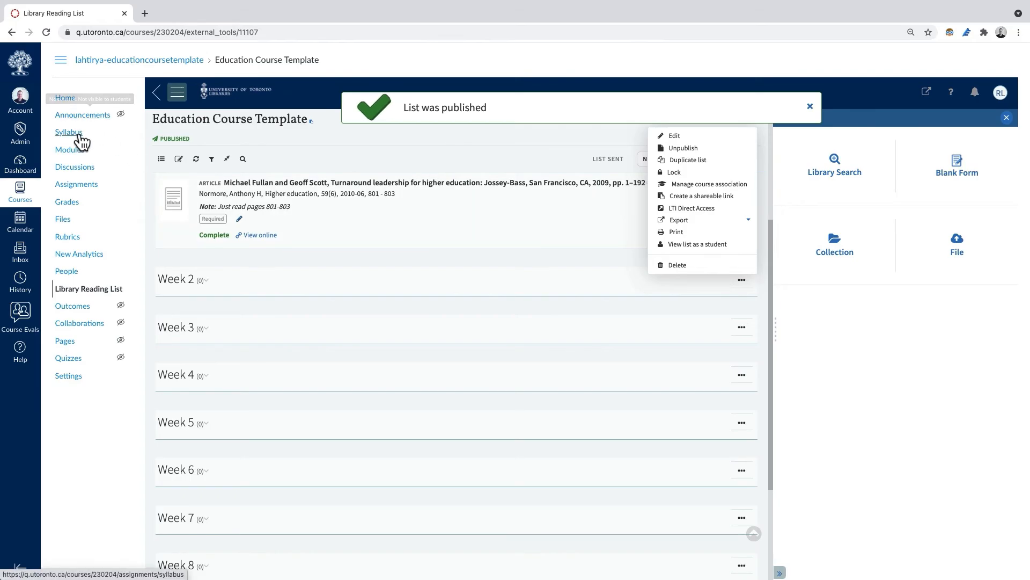
left_click(69, 103)
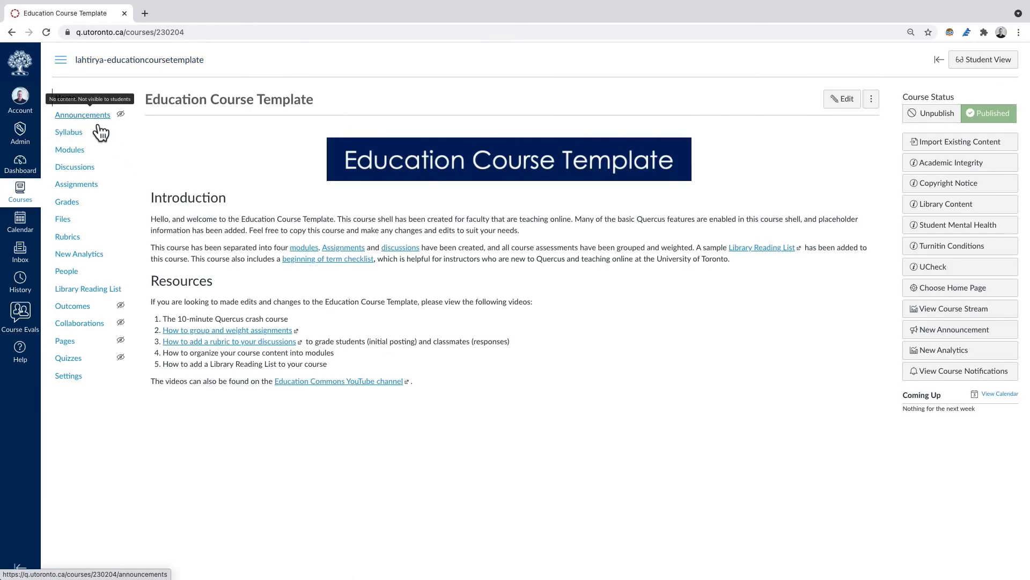
left_click(80, 294)
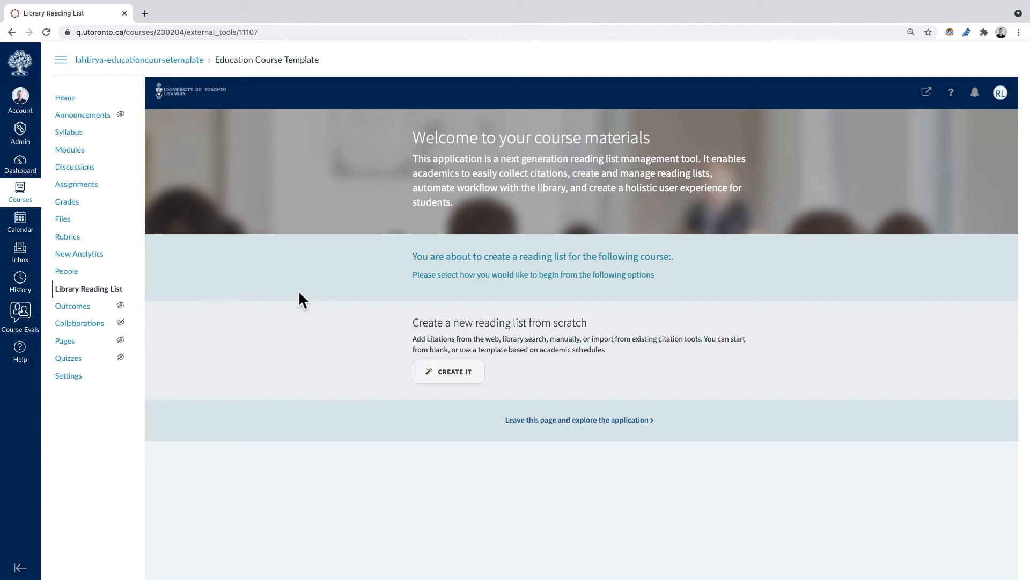
left_click(553, 433)
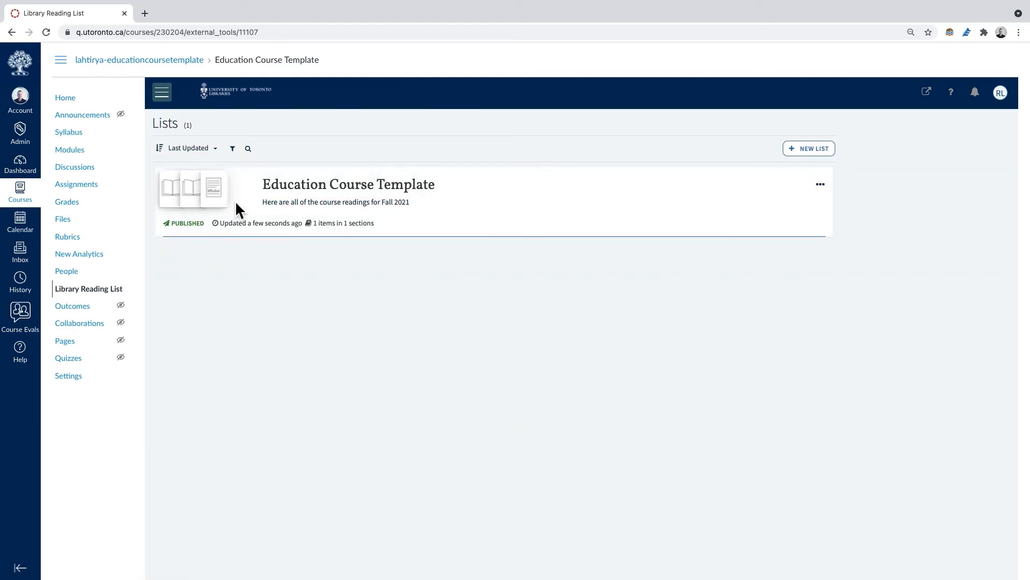
- Try to view the Library Reading List in the course's Student View, and return to the instructor's course home page
left_click(71, 104)
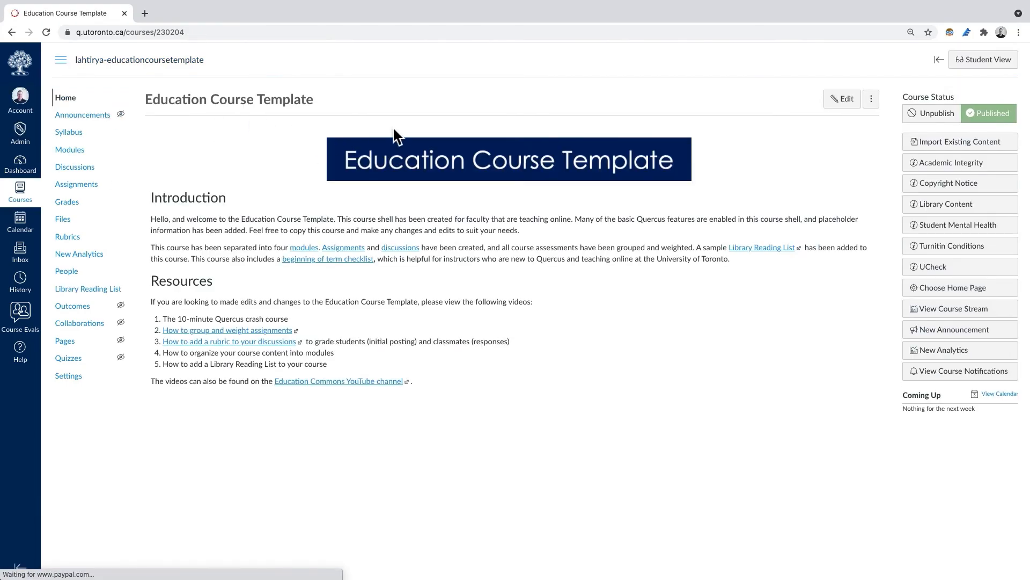
left_click(960, 62)
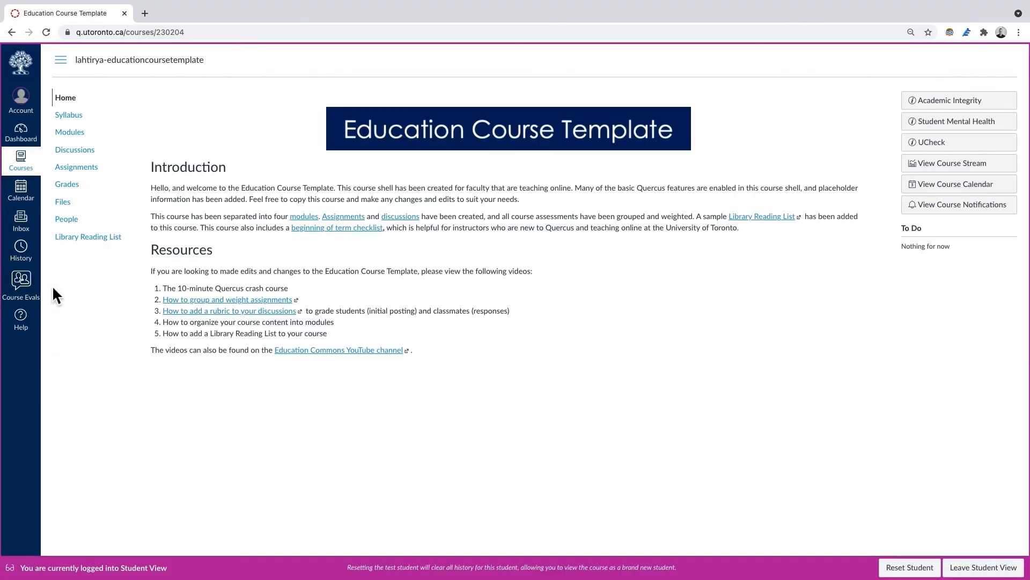
left_click(82, 242)
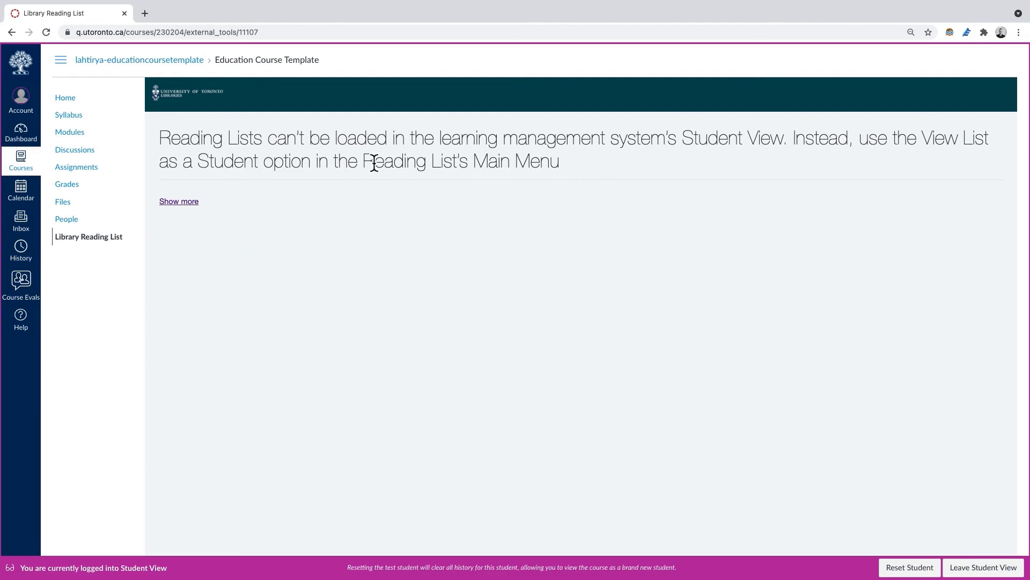
left_click(968, 574)
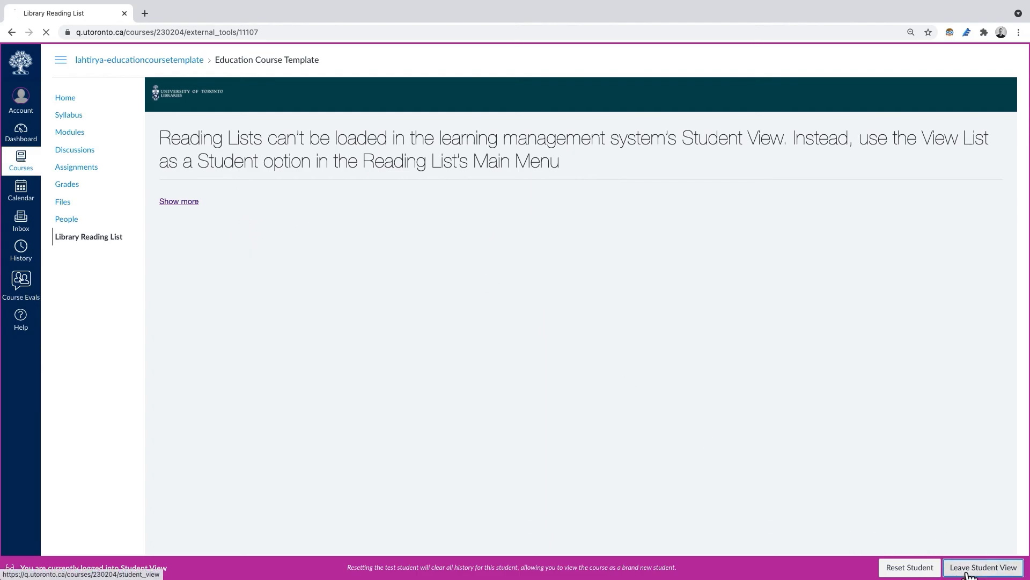
left_click(84, 103)
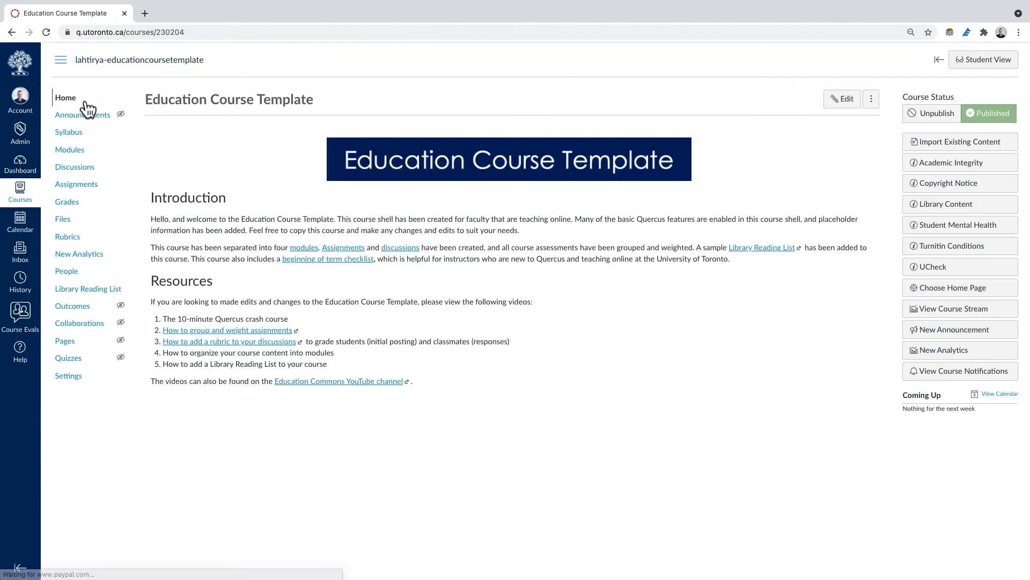